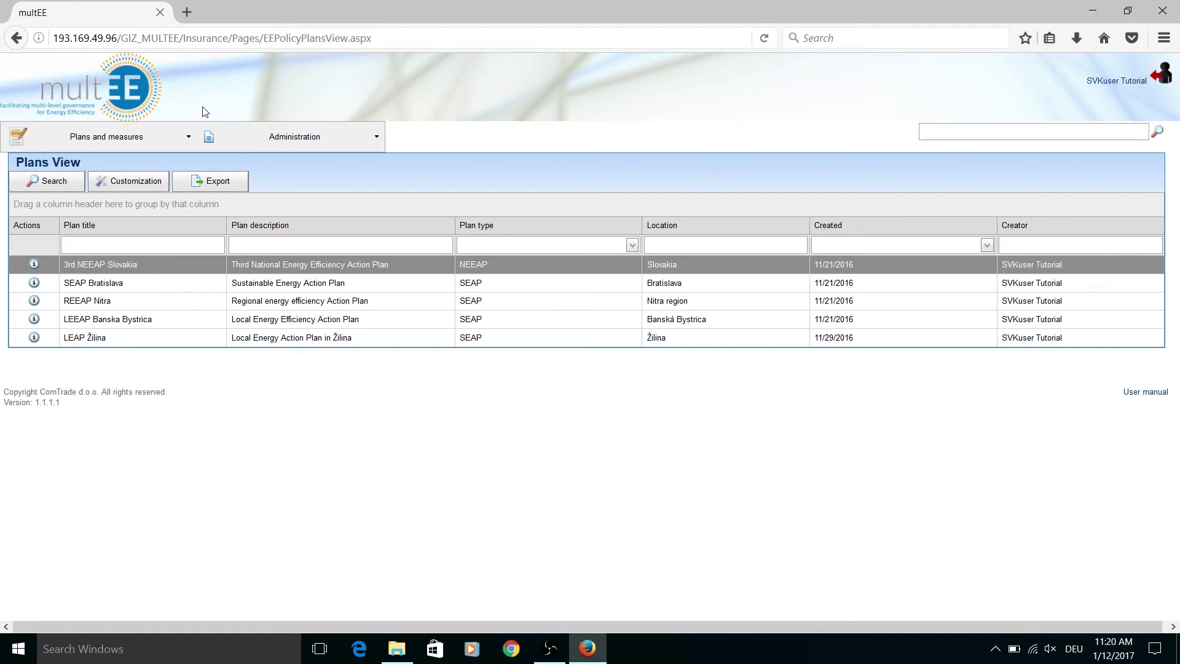
Step: Start a blank new plan, then a new M2.3 implemented measure for refurbished residential building envelopes
{"action": "left_click", "coordinate": [132, 140]}
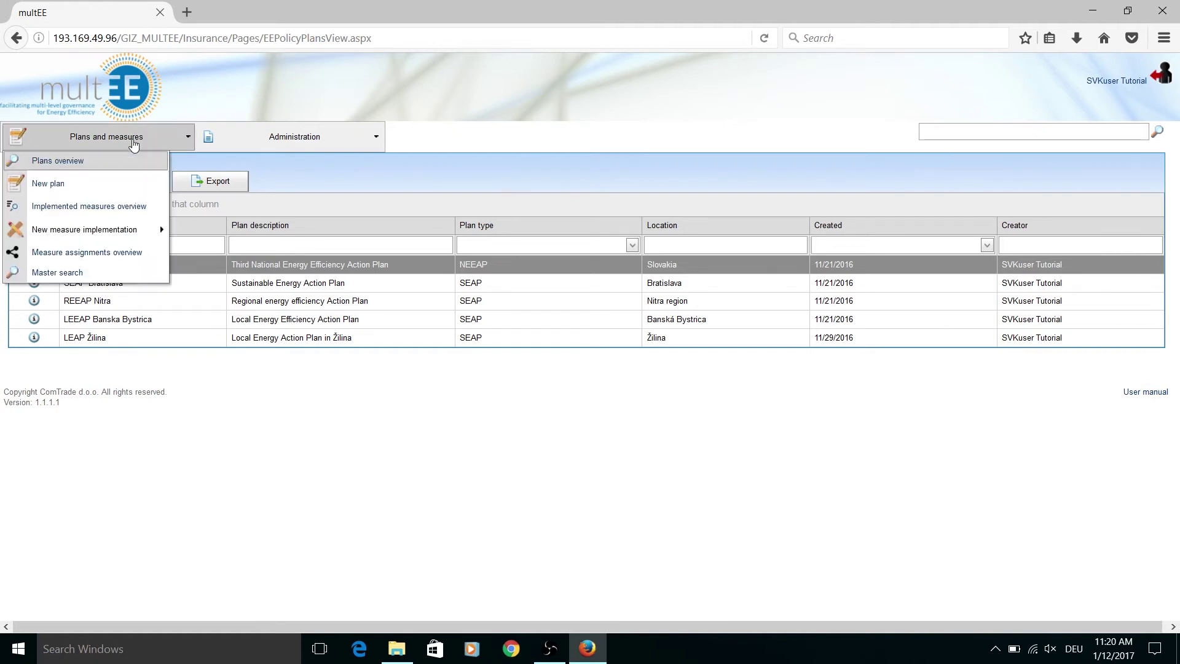
{"action": "left_click", "coordinate": [130, 184]}
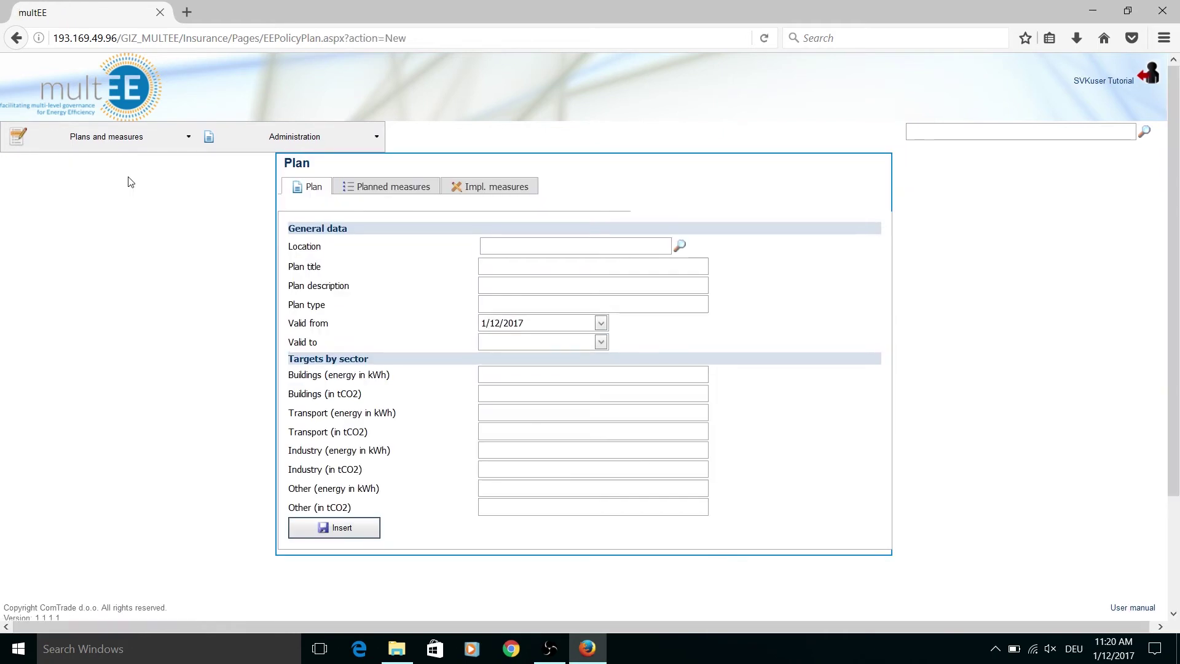
{"action": "left_click", "coordinate": [131, 136]}
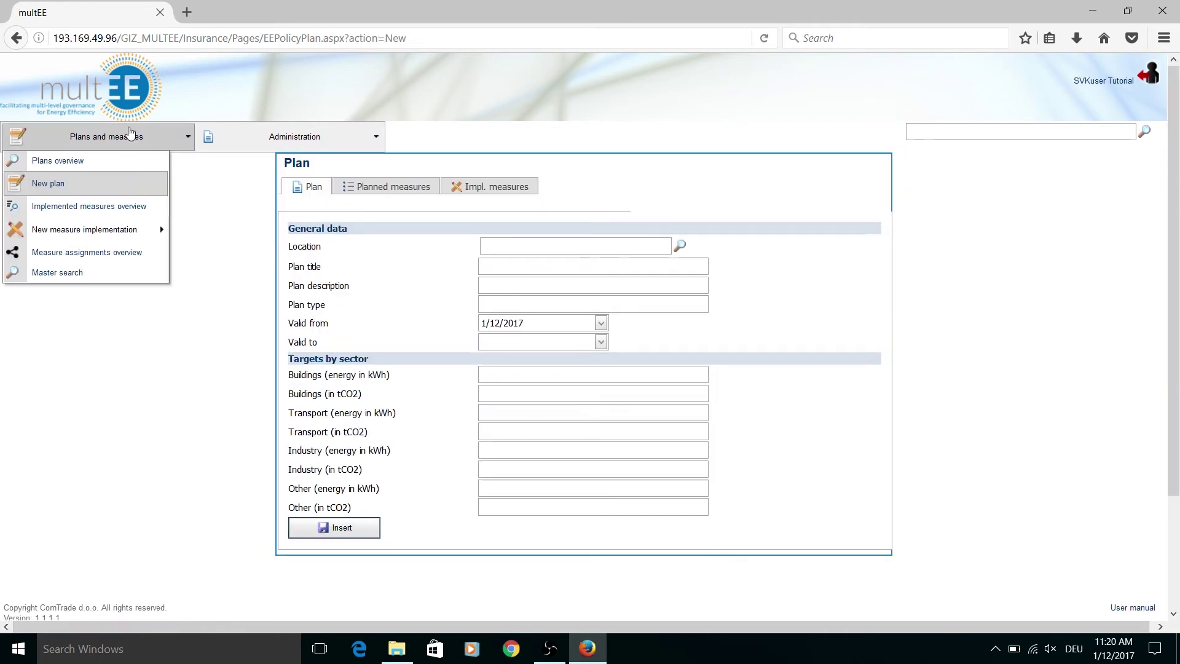
{"action": "mouse_move", "coordinate": [84, 229]}
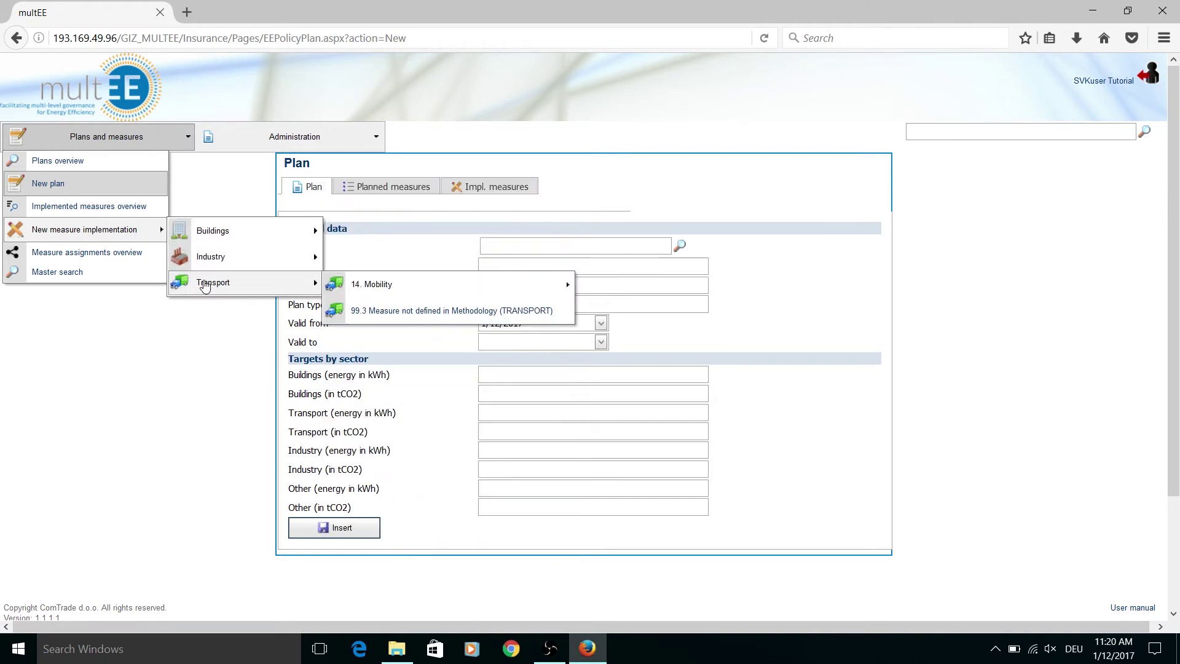
{"action": "mouse_move", "coordinate": [213, 230]}
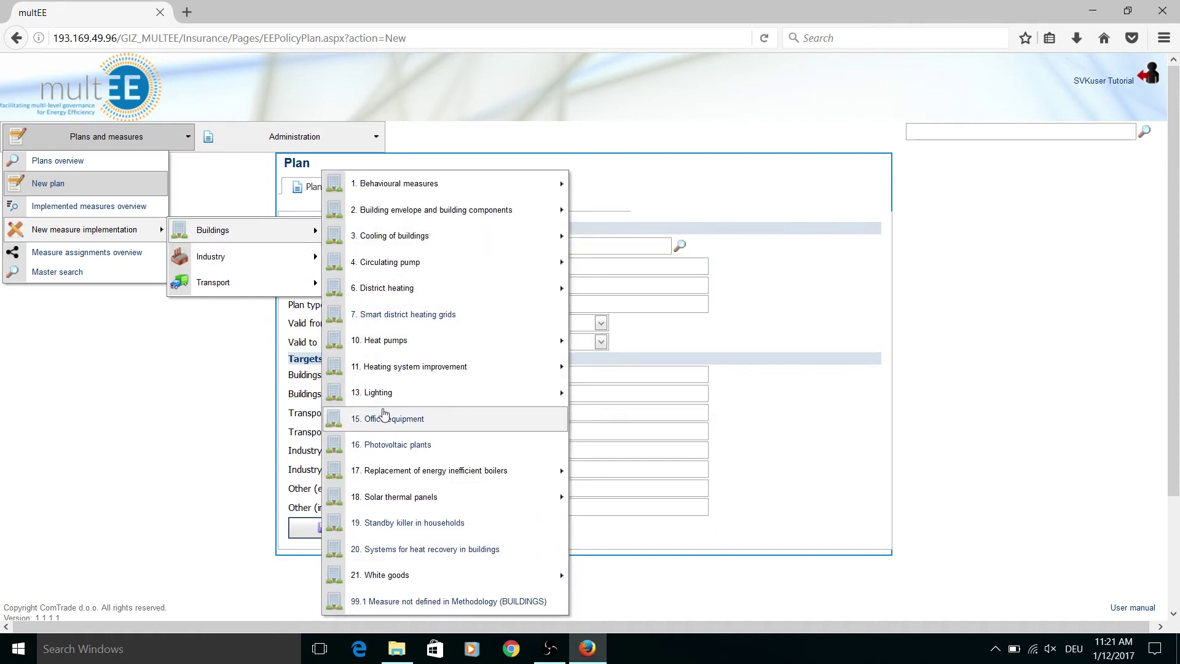
{"action": "mouse_move", "coordinate": [436, 210]}
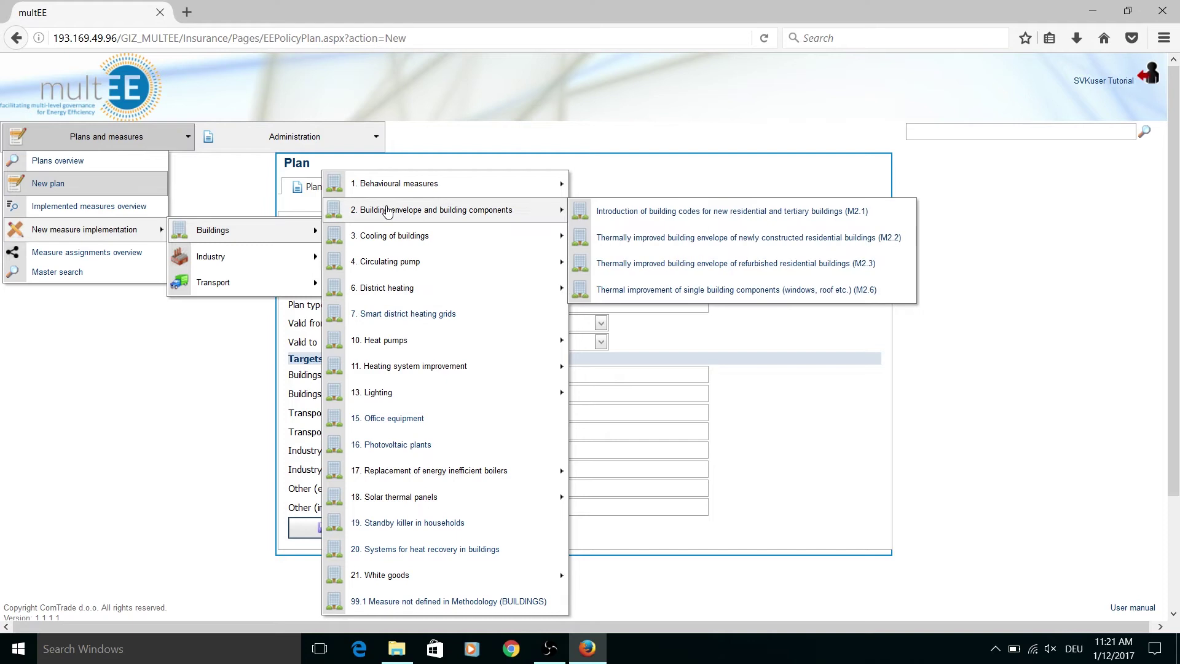
{"action": "left_click", "coordinate": [620, 263]}
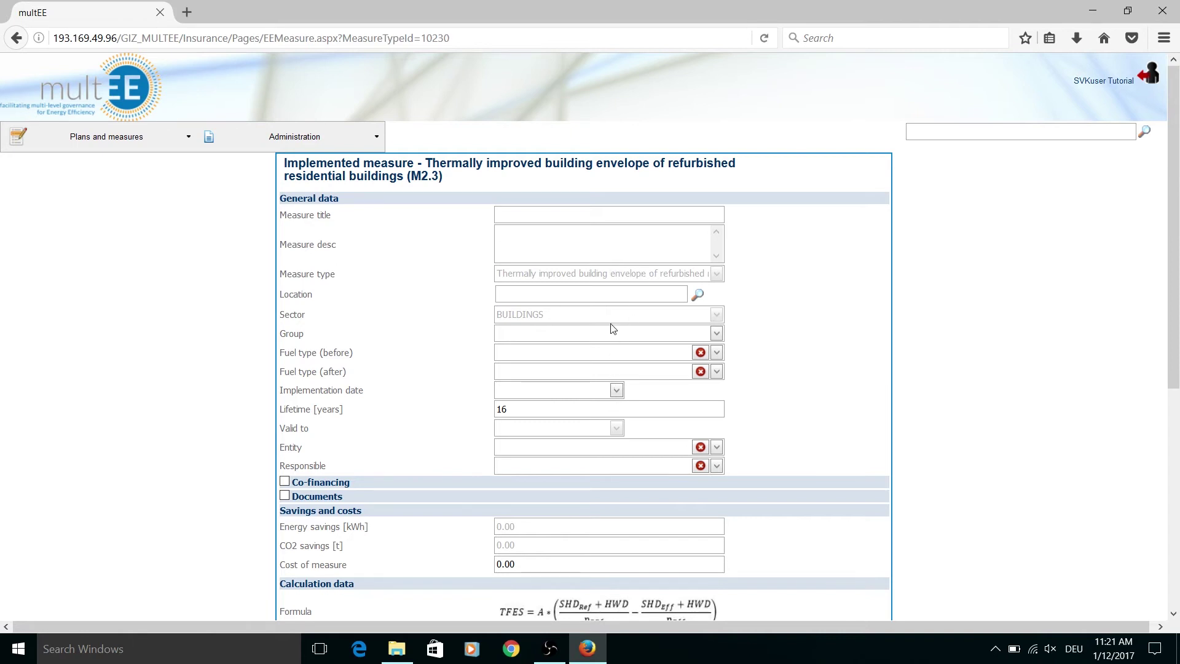
{"action": "scroll", "coordinate": [602, 392], "scroll_direction": "down", "scroll_amount": 3}
{"action": "scroll", "coordinate": [599, 350], "scroll_direction": "down", "scroll_amount": 2}
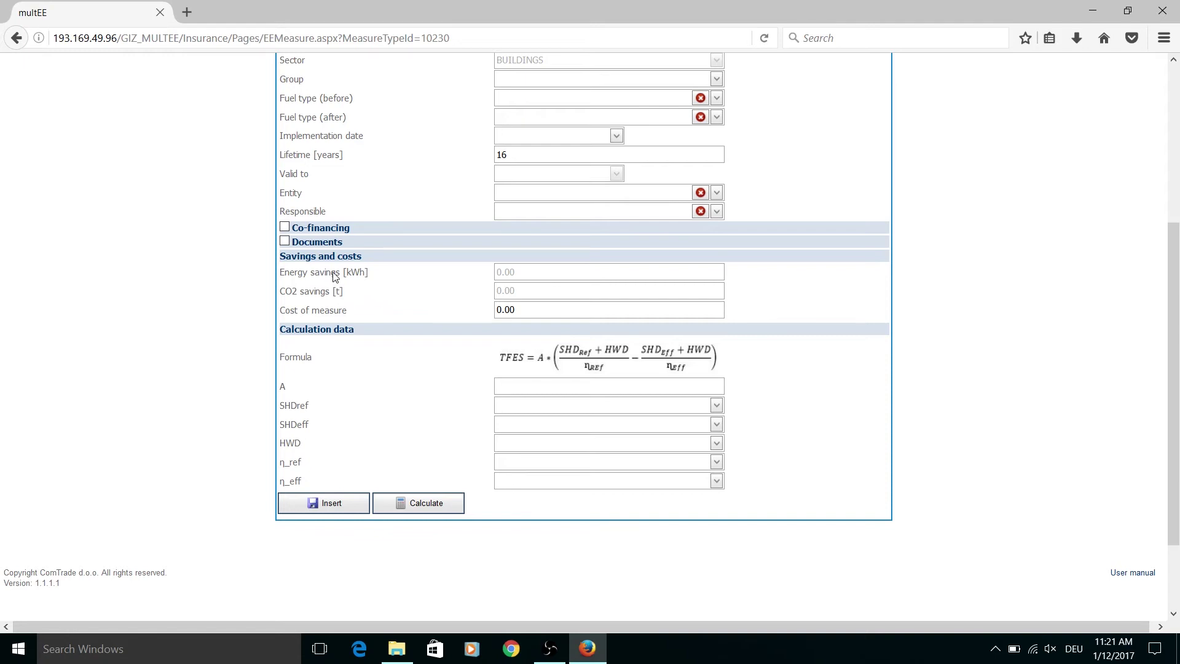
{"action": "scroll", "coordinate": [327, 298], "scroll_direction": "up", "scroll_amount": 5}
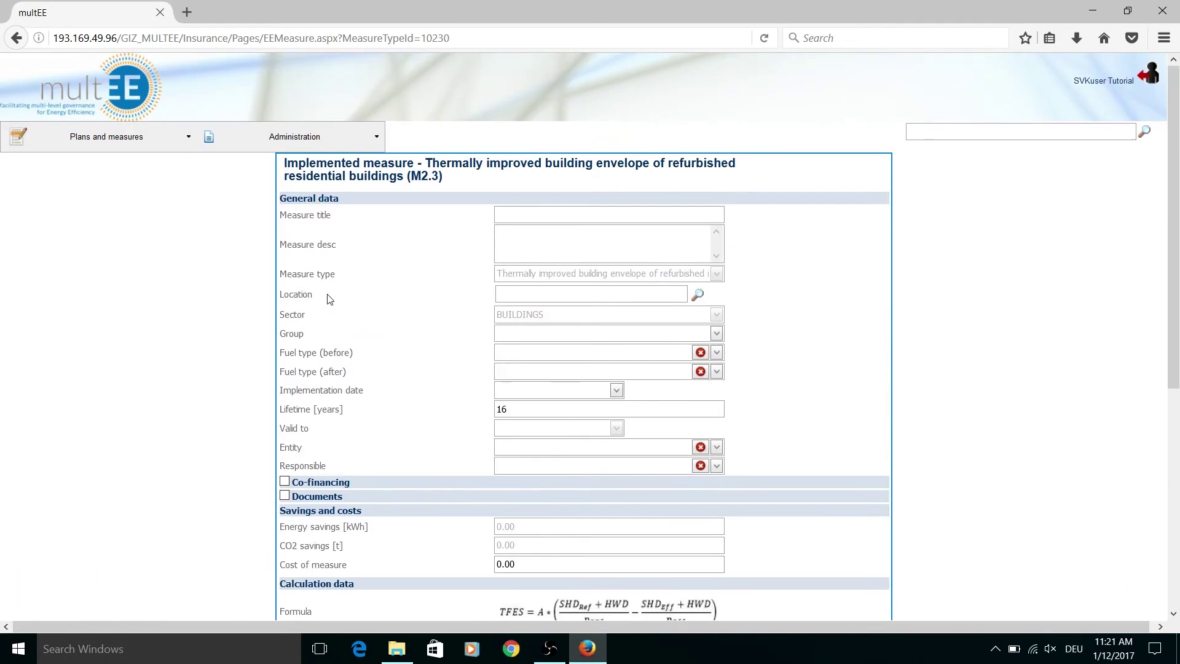
Step: Bring up the plans and measures navigation list from the M2.3 form
{"action": "left_click", "coordinate": [123, 146]}
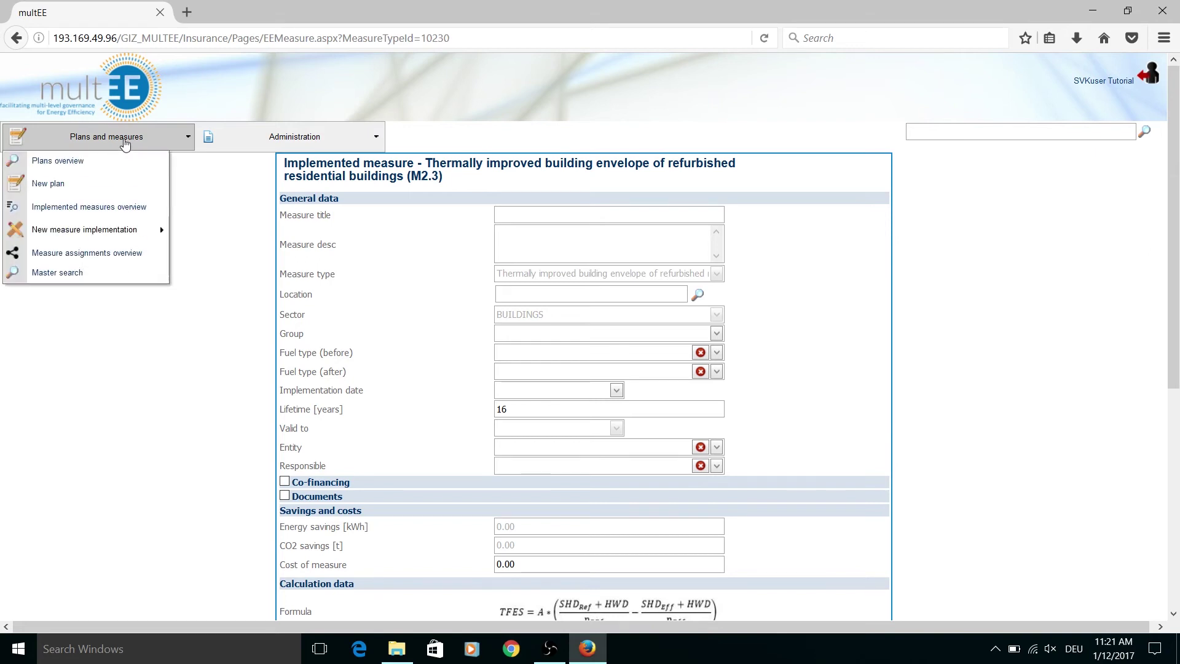
Step: Filter implemented measures to type M2.3 and add Cost of measure to the chart series
{"action": "left_click", "coordinate": [132, 209]}
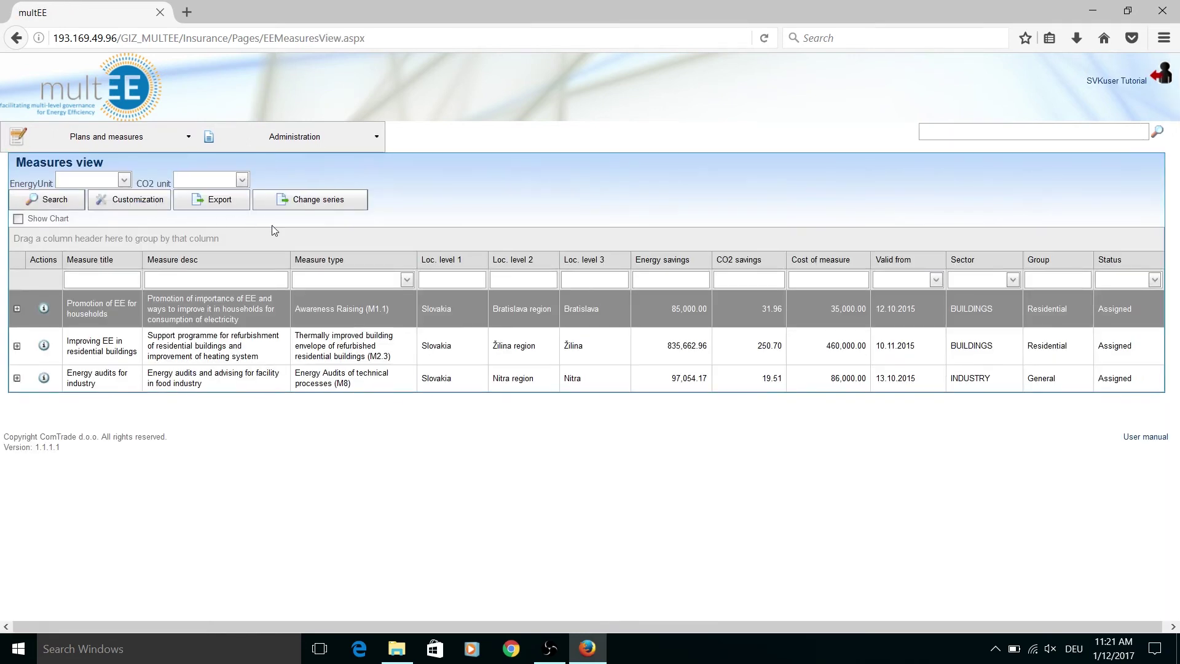
{"action": "left_click", "coordinate": [409, 280]}
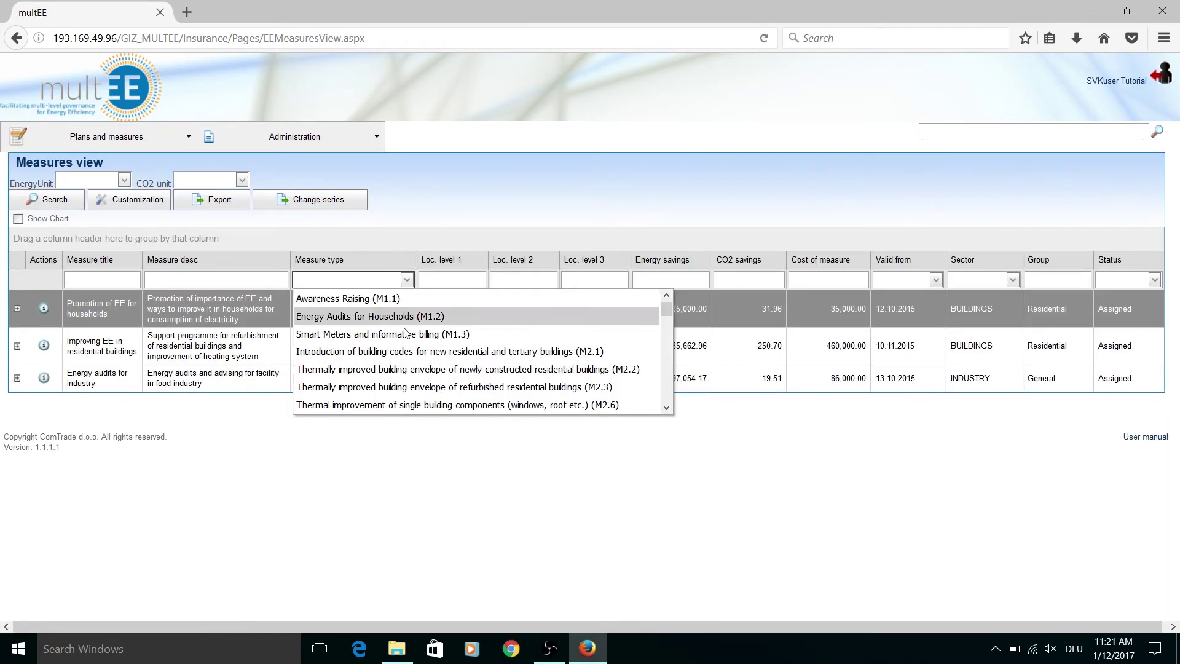
{"action": "left_click", "coordinate": [406, 387]}
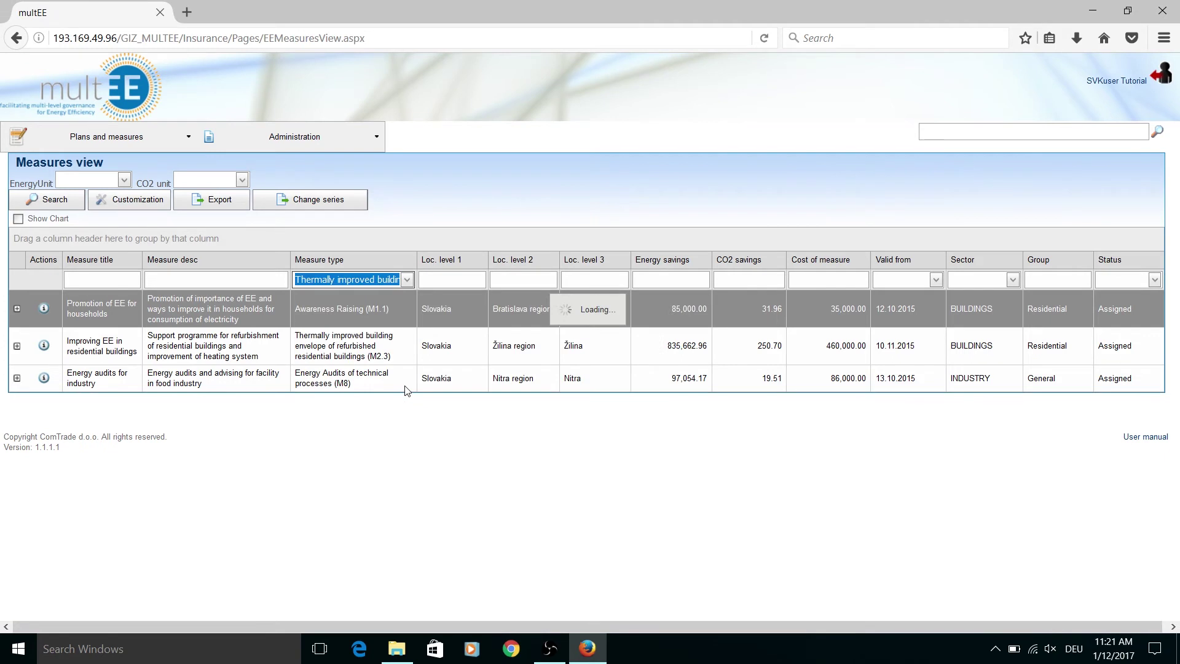
{"action": "left_click", "coordinate": [343, 199]}
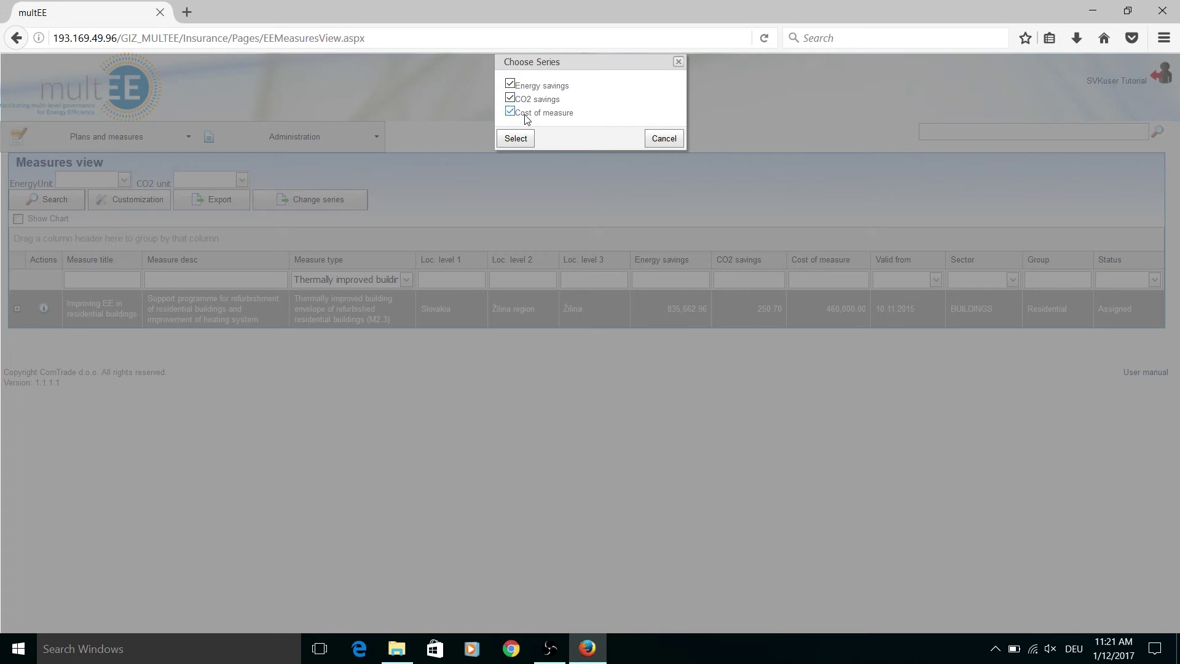
{"action": "left_click", "coordinate": [511, 113]}
{"action": "left_click", "coordinate": [516, 139]}
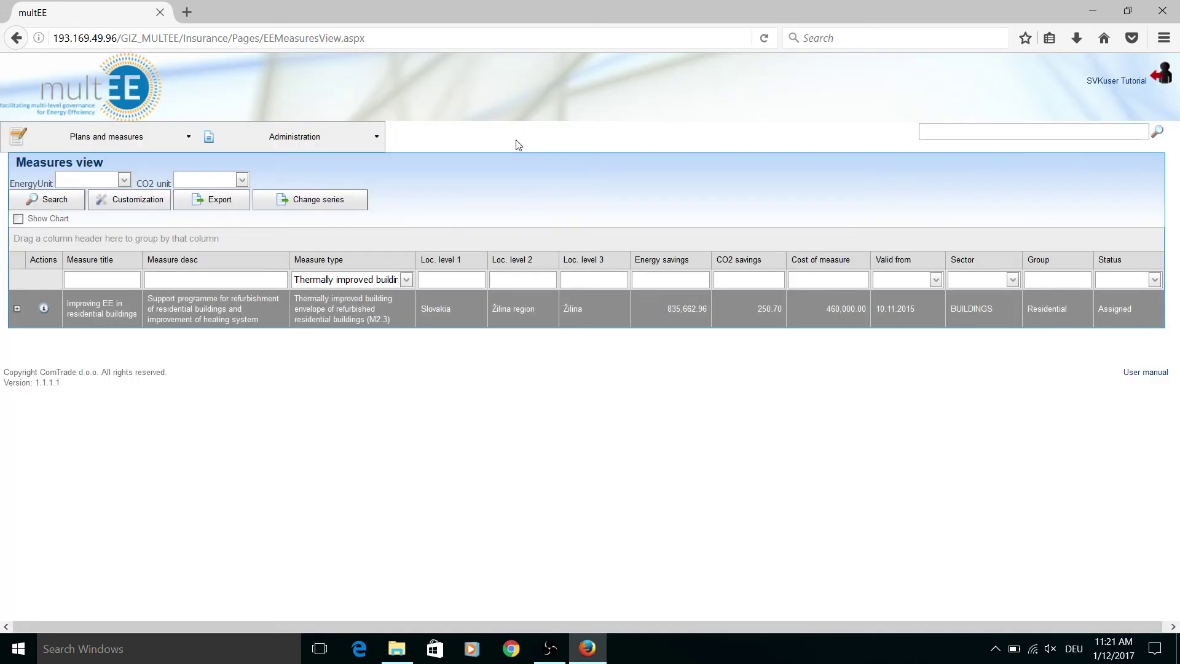
Step: Report CO2 savings in kg and energy savings in kWh, then search with the new units
{"action": "left_click", "coordinate": [243, 189]}
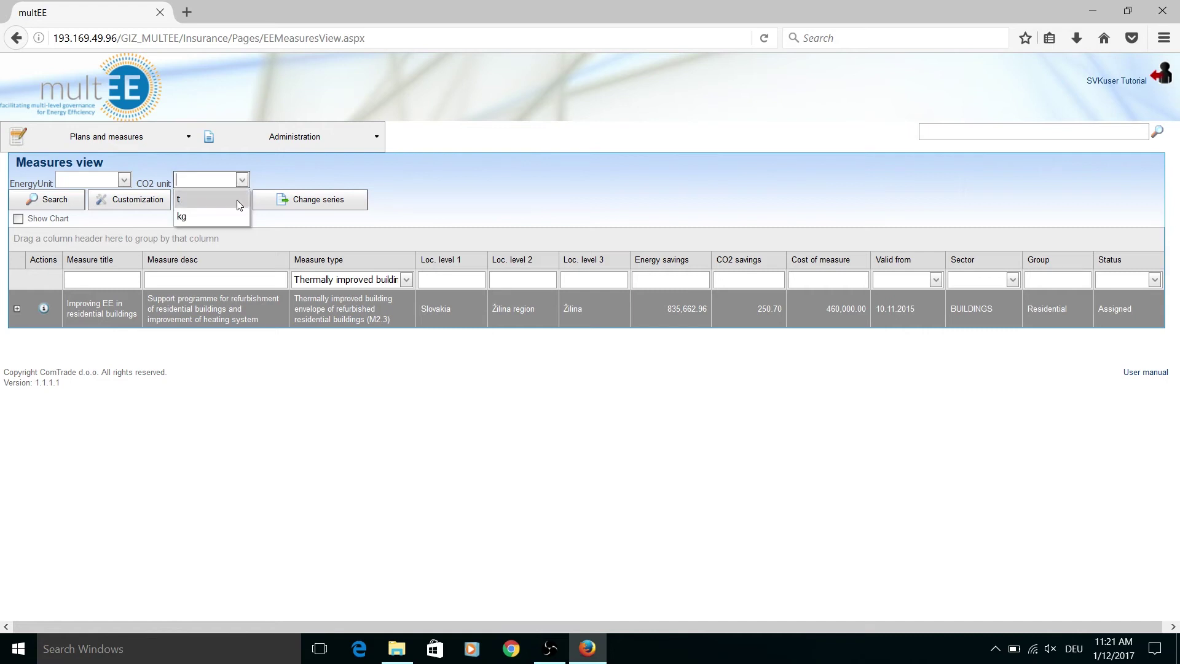
{"action": "left_click", "coordinate": [236, 216]}
{"action": "left_click", "coordinate": [123, 181]}
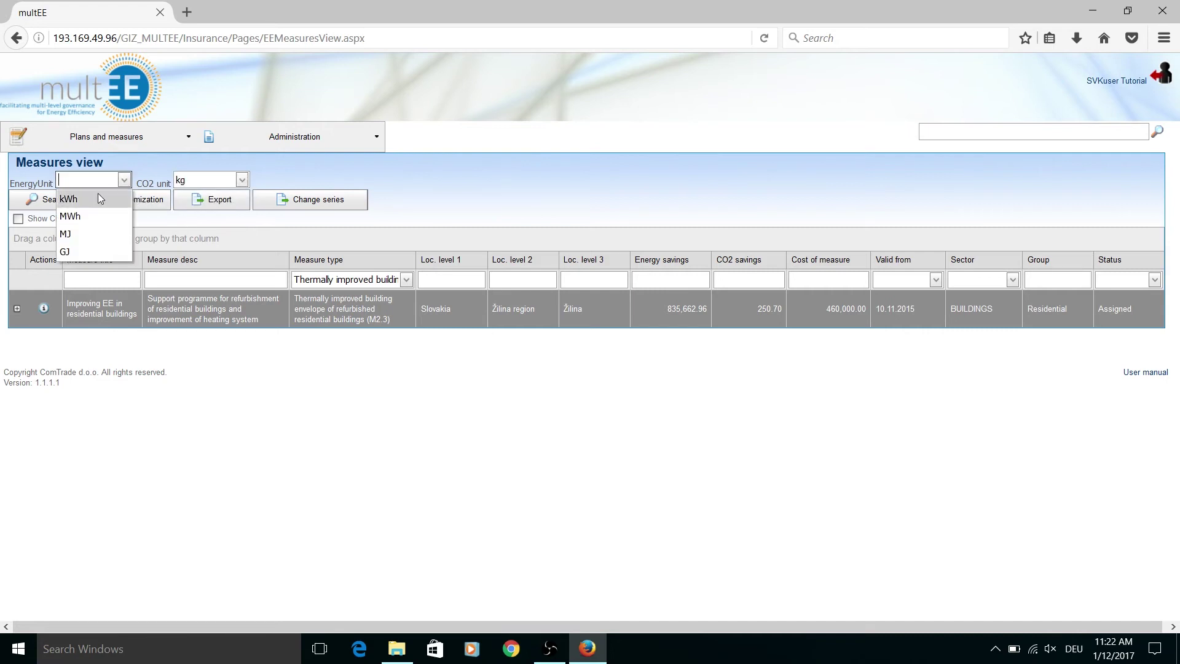
{"action": "left_click", "coordinate": [93, 204]}
{"action": "left_click", "coordinate": [51, 203]}
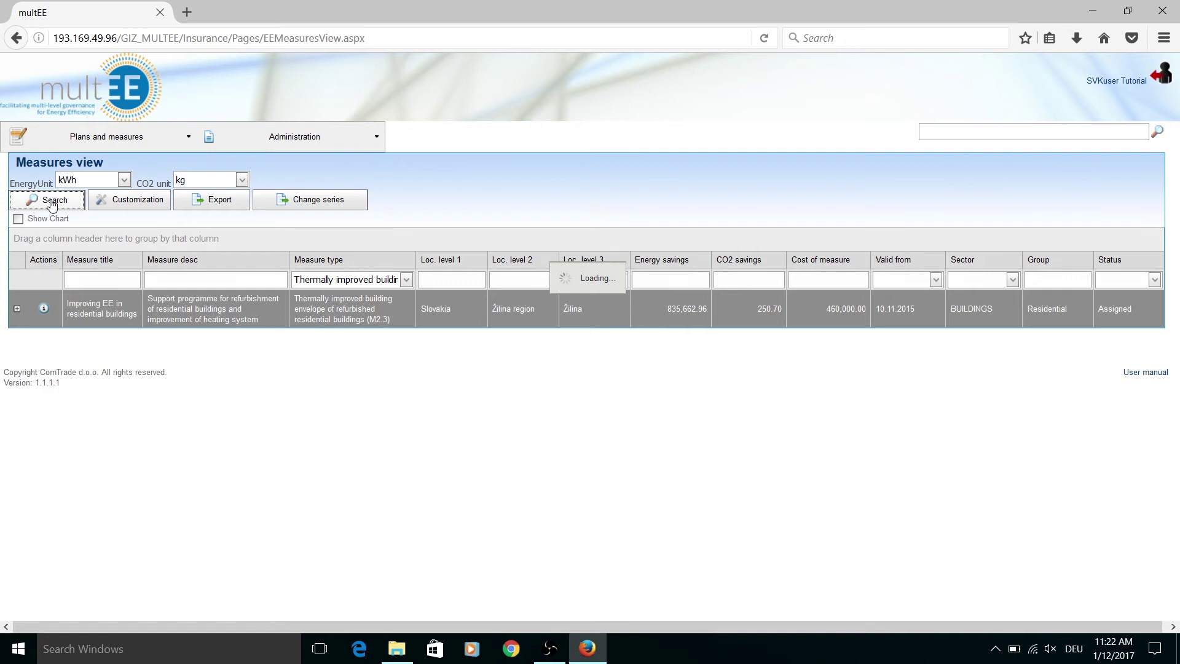
Step: Show the savings and cost chart, export the measures and cancel the MeasuresView.xlsx download
{"action": "left_click", "coordinate": [20, 219]}
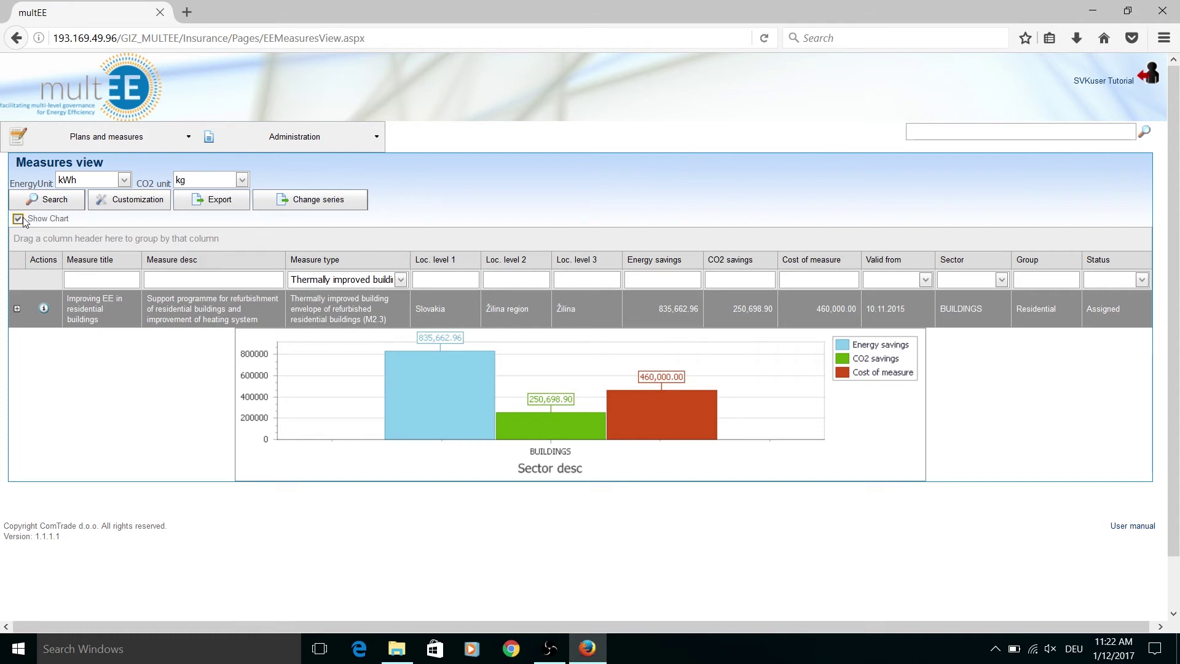
{"action": "left_click", "coordinate": [231, 207]}
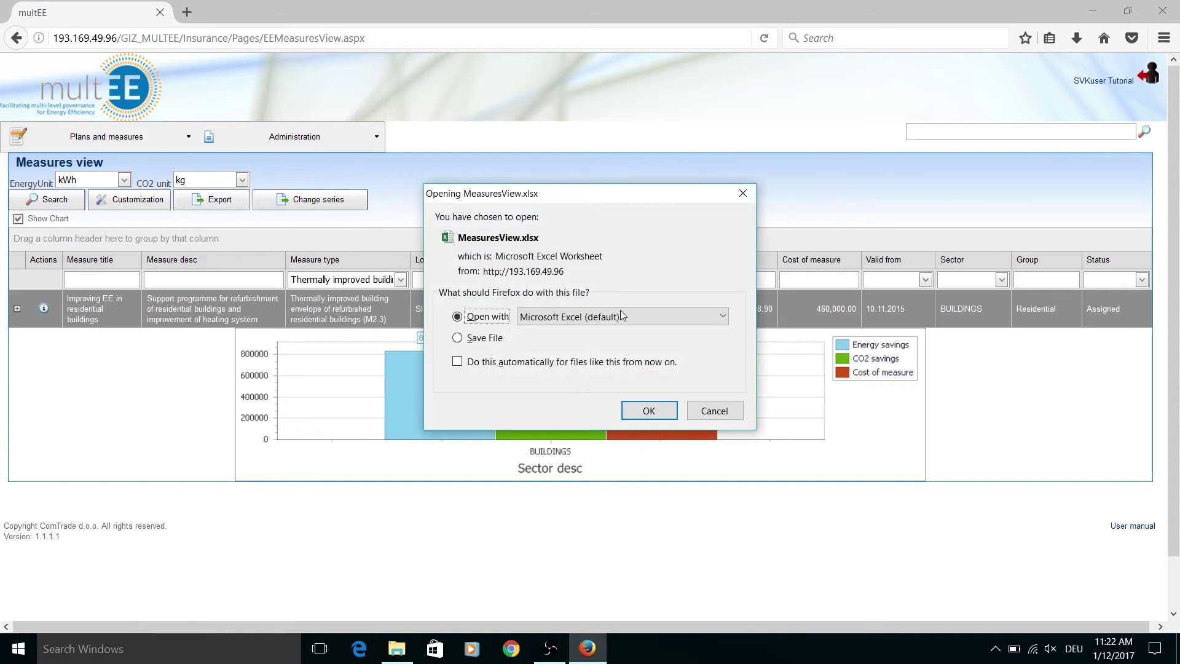
{"action": "left_click", "coordinate": [711, 411]}
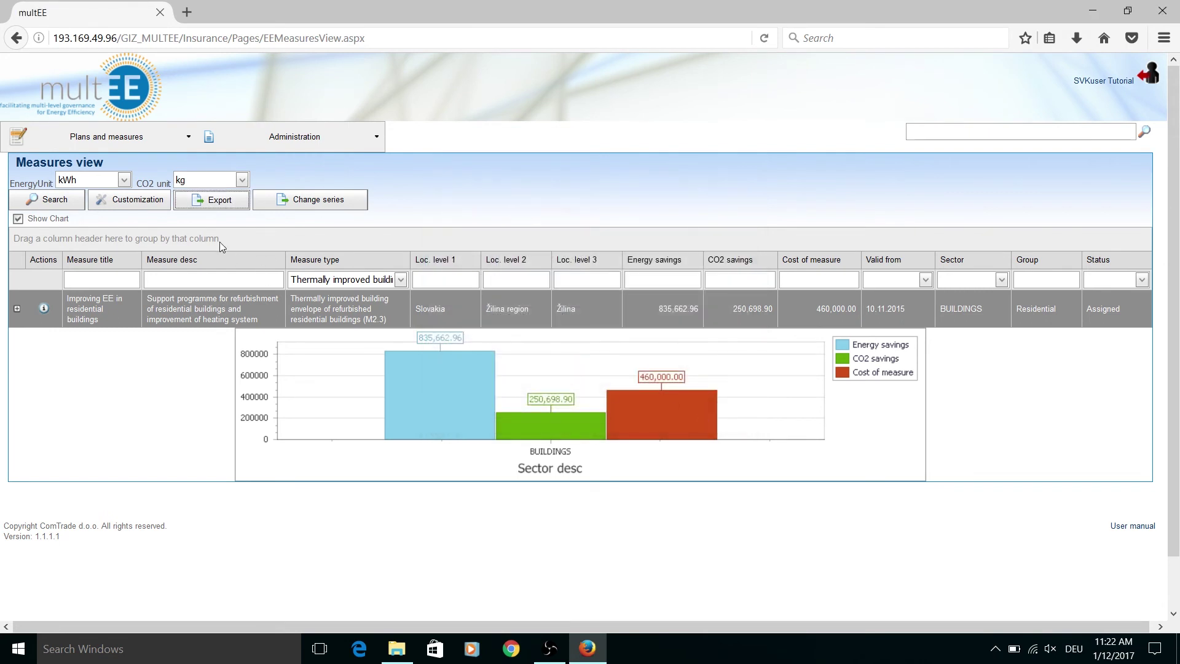
{"action": "left_click", "coordinate": [115, 147]}
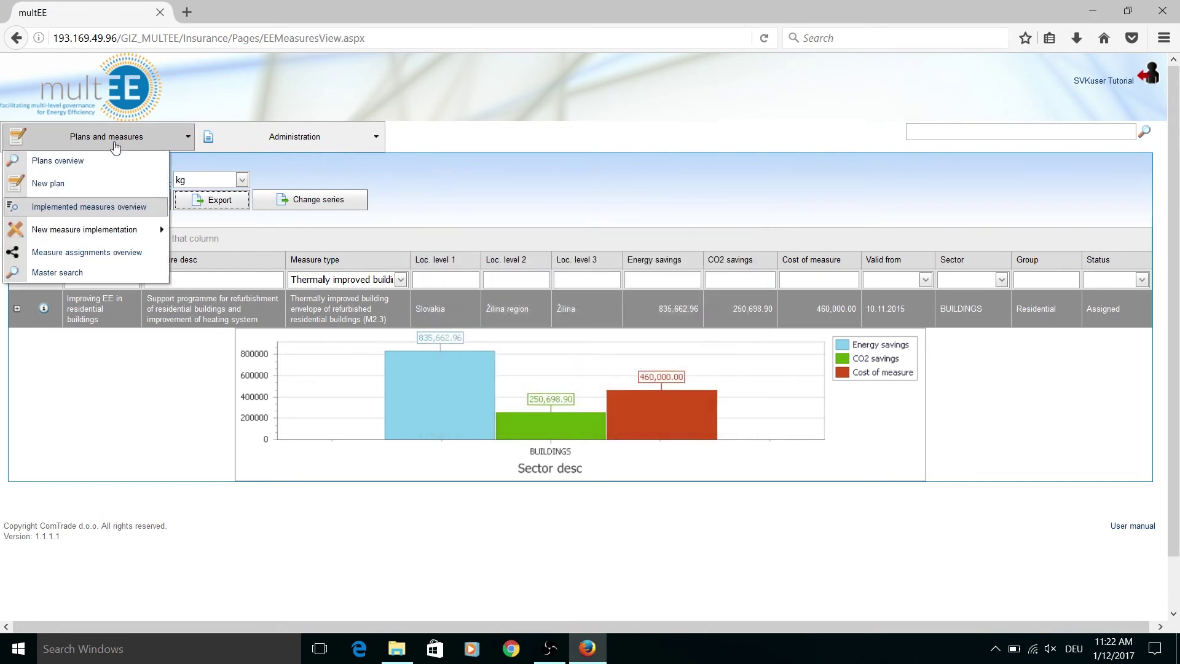
Step: Filter measure assignments to type M2.3 with CO2 in kg and energy in kWh
{"action": "left_click", "coordinate": [118, 257]}
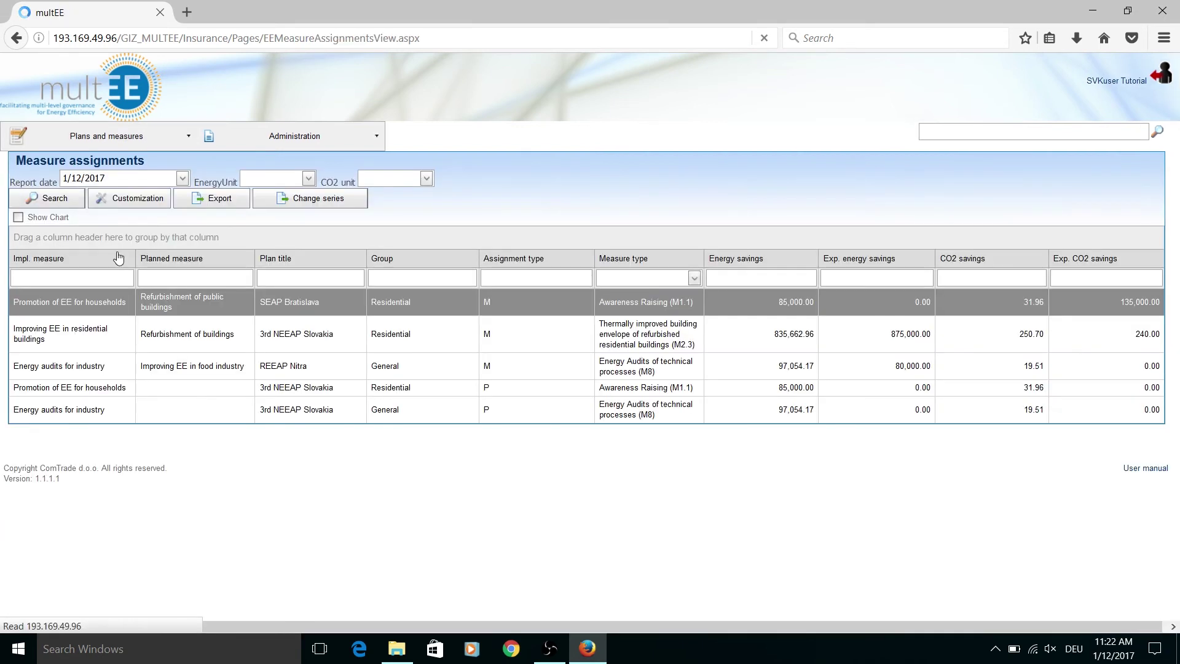
{"action": "left_click", "coordinate": [694, 282]}
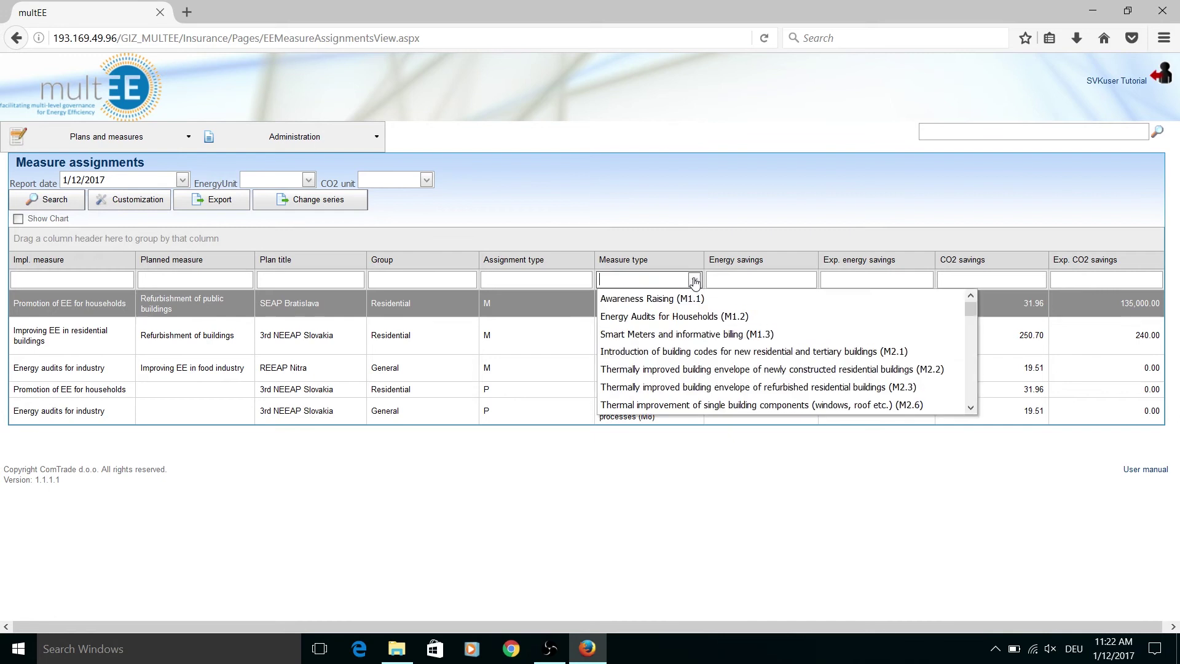
{"action": "left_click", "coordinate": [680, 389]}
{"action": "left_click", "coordinate": [425, 180]}
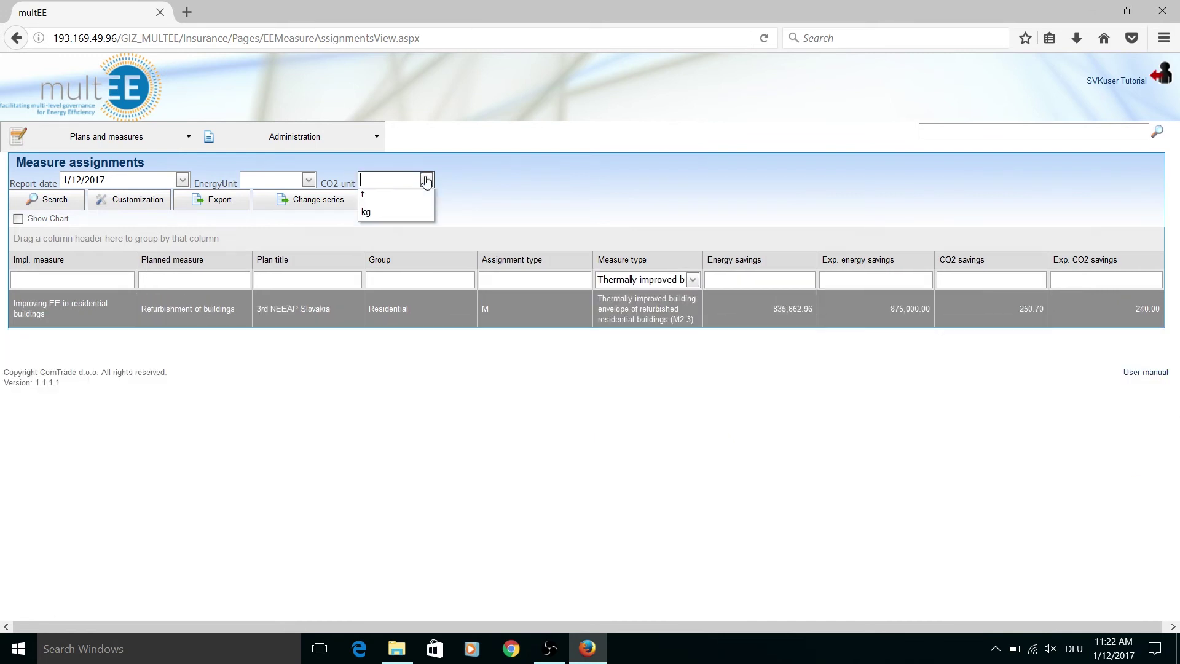
{"action": "left_click", "coordinate": [392, 215]}
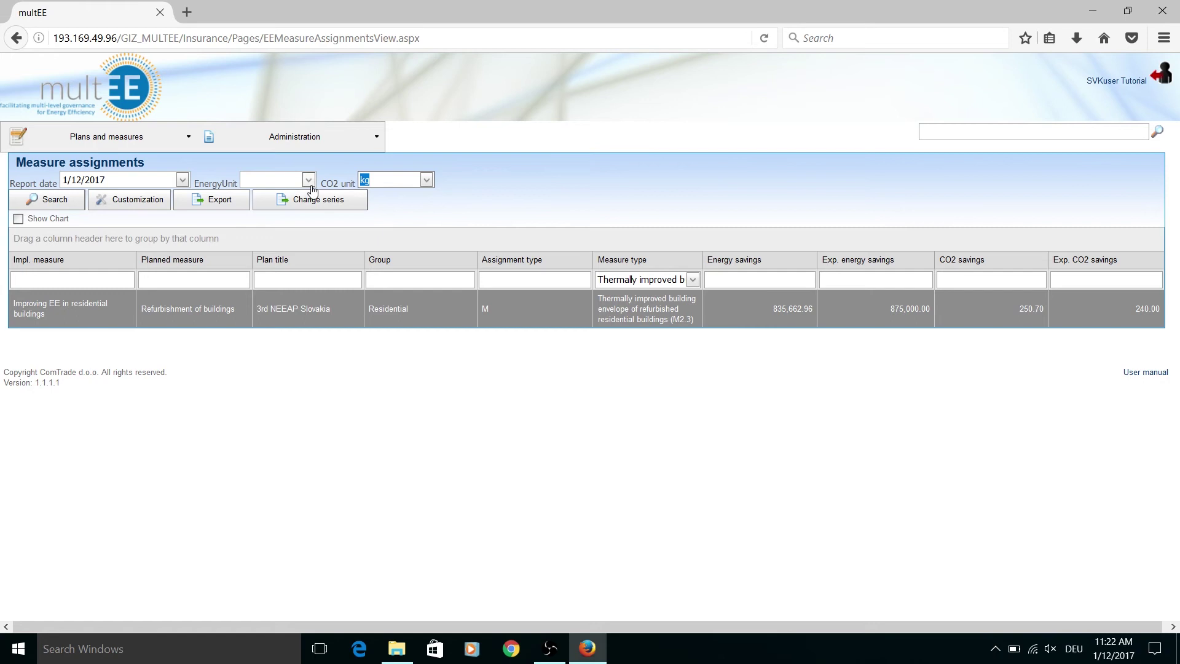
{"action": "left_click", "coordinate": [307, 180]}
{"action": "left_click", "coordinate": [294, 199]}
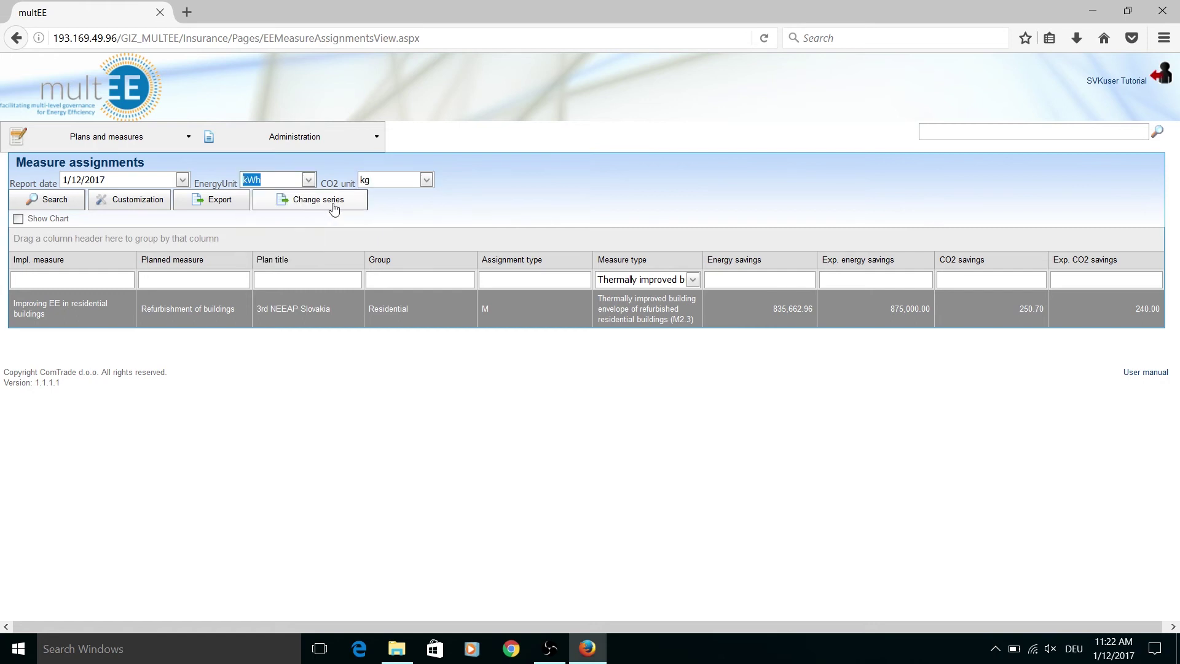
Step: Add CO2 savings, expected CO2 savings and cost to the series, search and show the bar chart
{"action": "left_click", "coordinate": [334, 204]}
{"action": "left_click", "coordinate": [510, 111]}
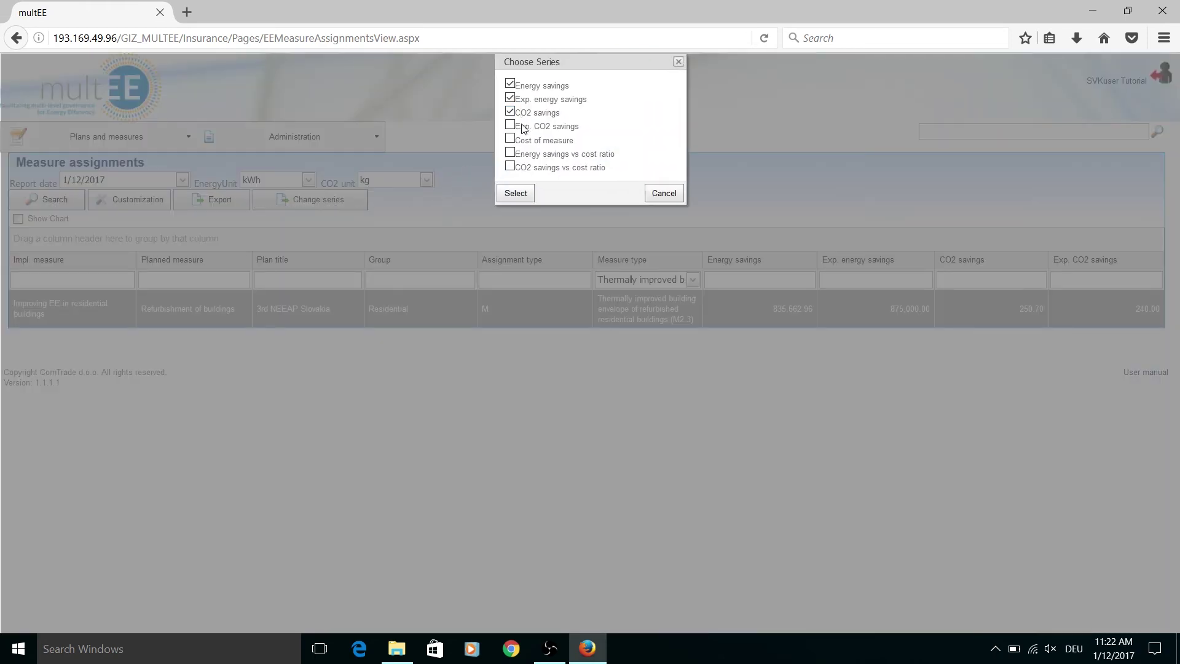
{"action": "left_click", "coordinate": [510, 126]}
{"action": "left_click", "coordinate": [531, 143]}
{"action": "left_click", "coordinate": [518, 195]}
{"action": "left_click", "coordinate": [46, 199]}
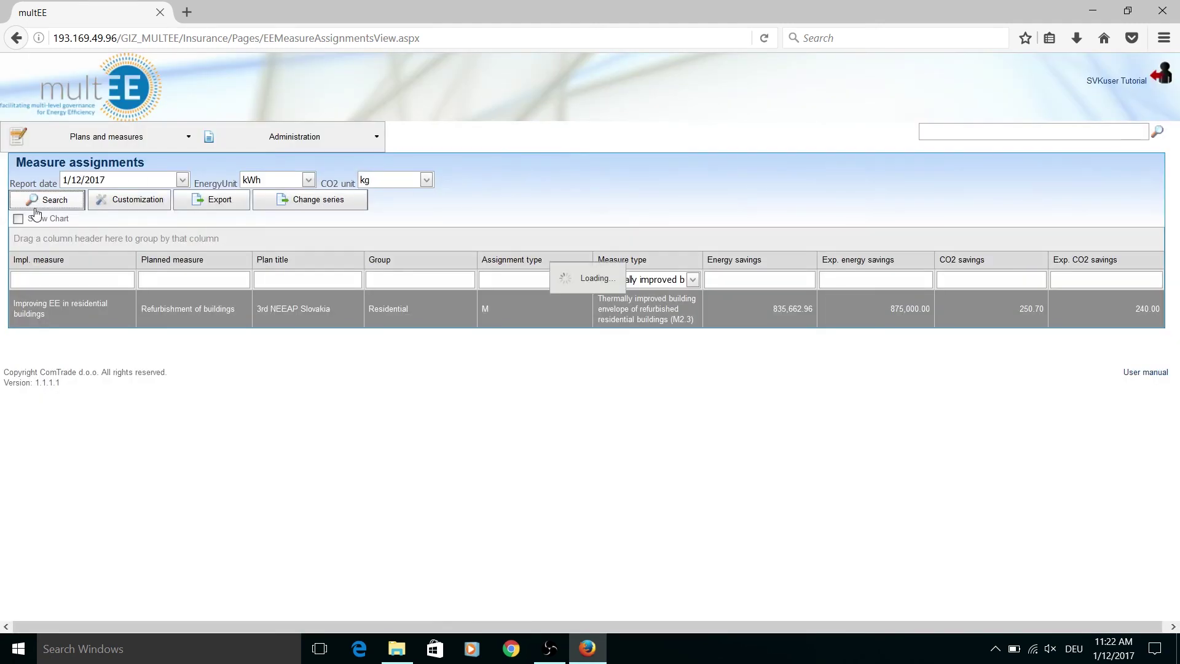
{"action": "left_click", "coordinate": [17, 219]}
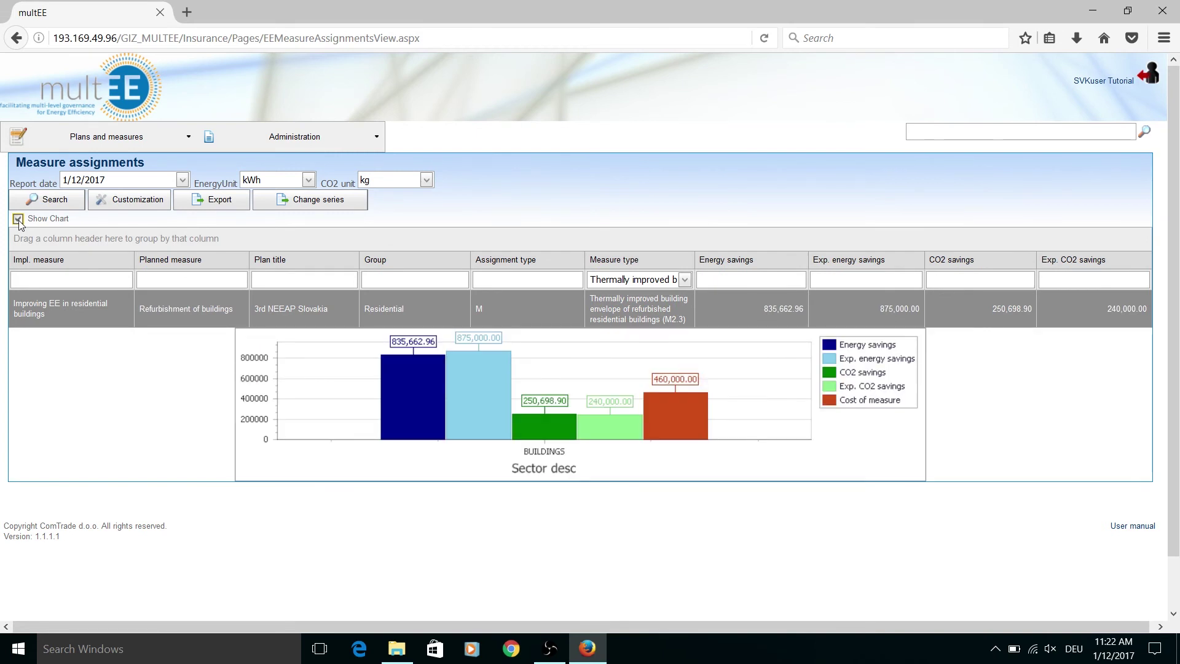
Step: Visit the implemented measures and plans overviews, then return to an unfiltered measure assignments table
{"action": "left_click", "coordinate": [82, 145]}
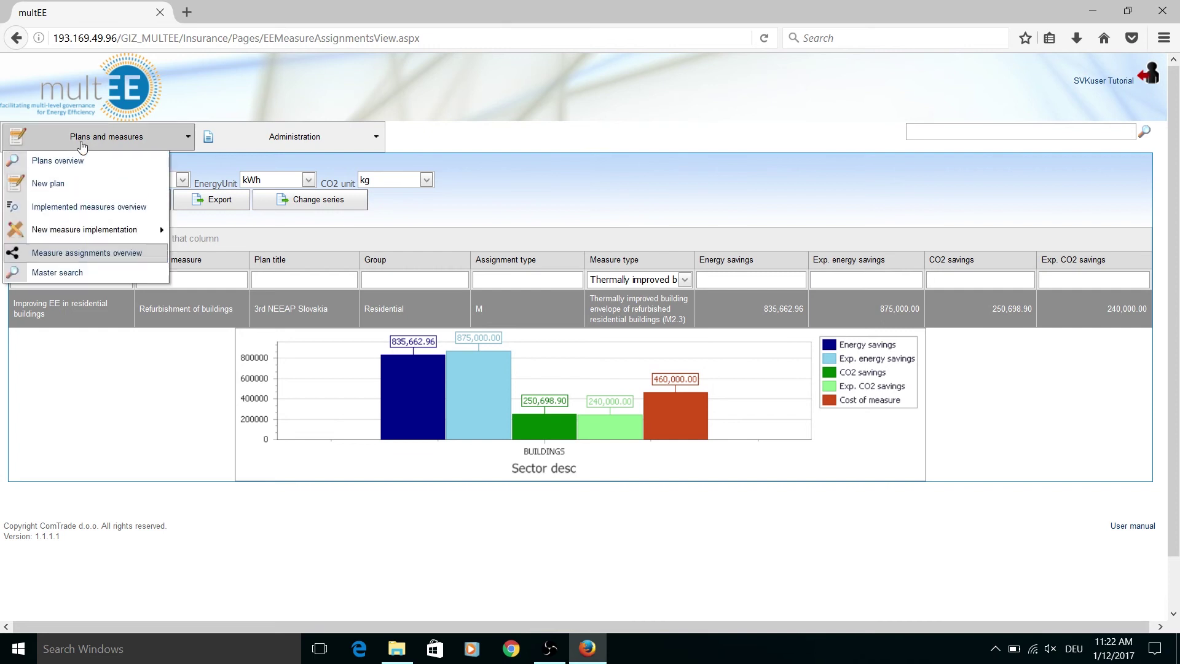
{"action": "left_click", "coordinate": [95, 216]}
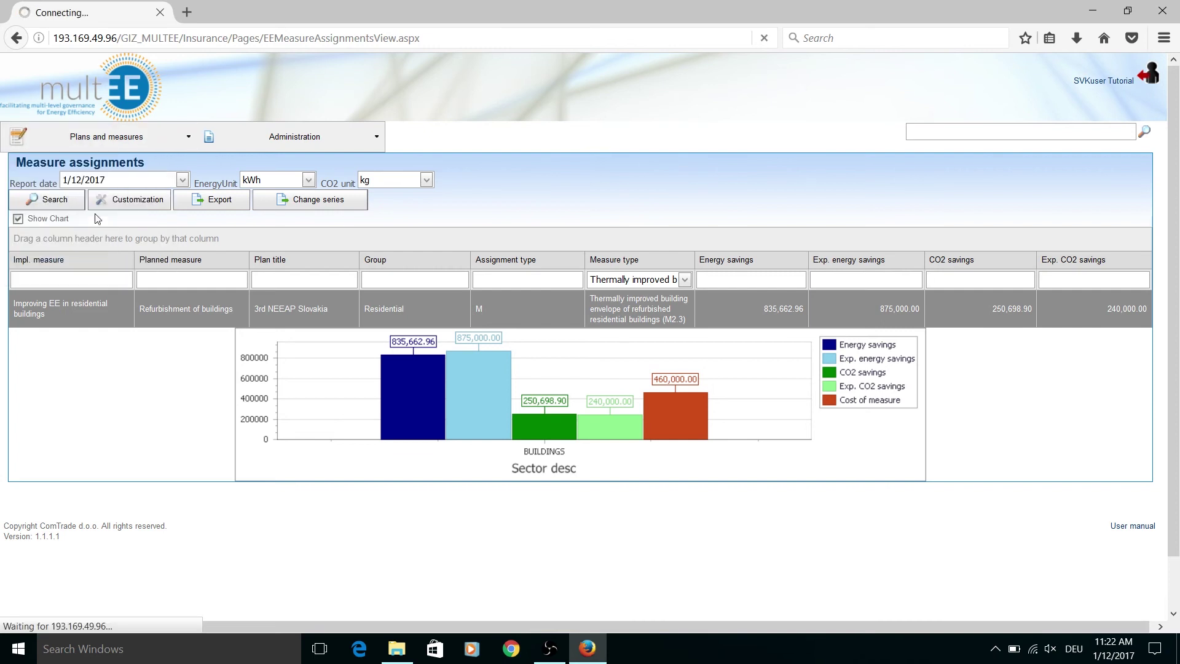
{"action": "left_click", "coordinate": [94, 148]}
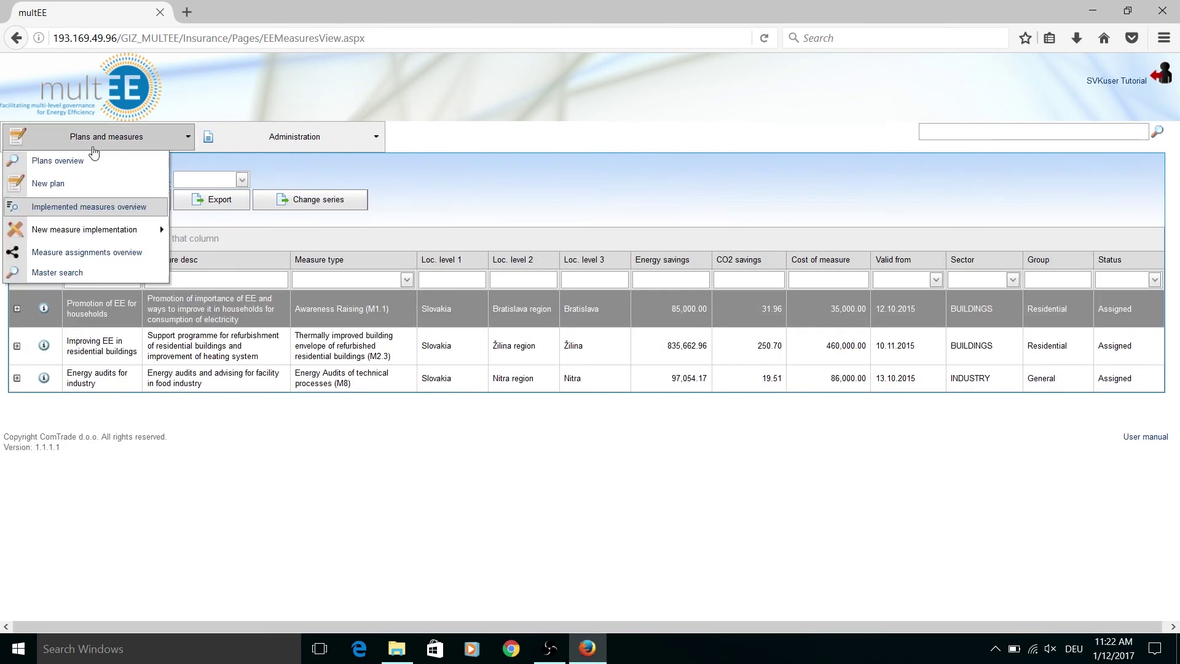
{"action": "left_click", "coordinate": [93, 160]}
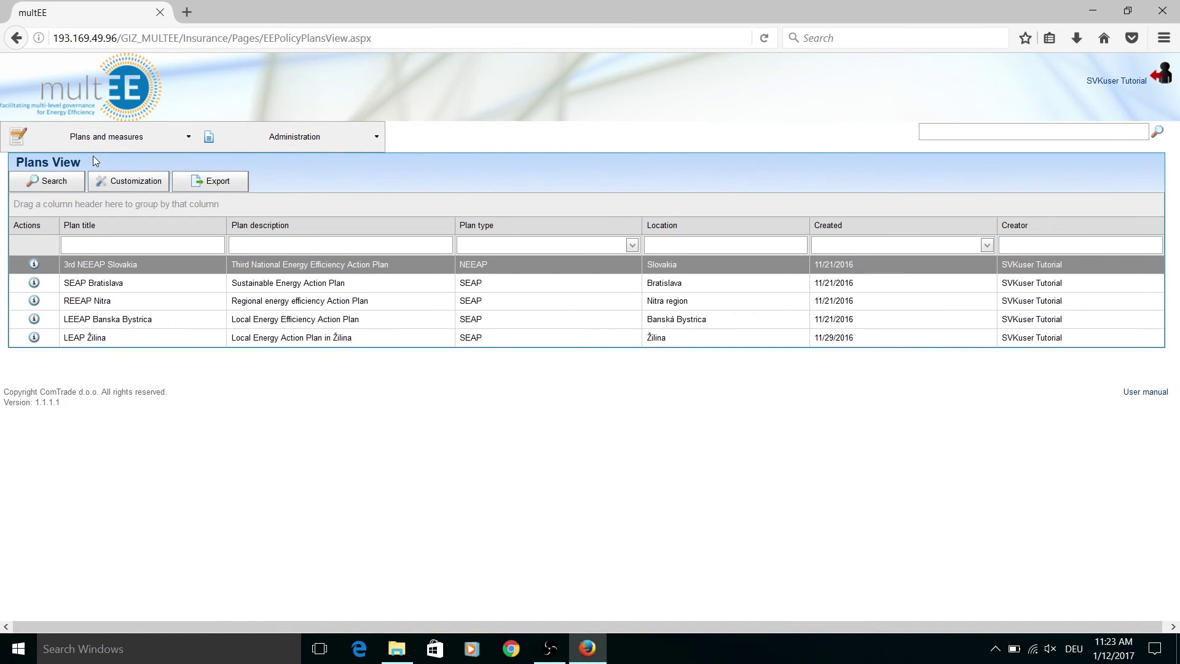
{"action": "left_click", "coordinate": [95, 139]}
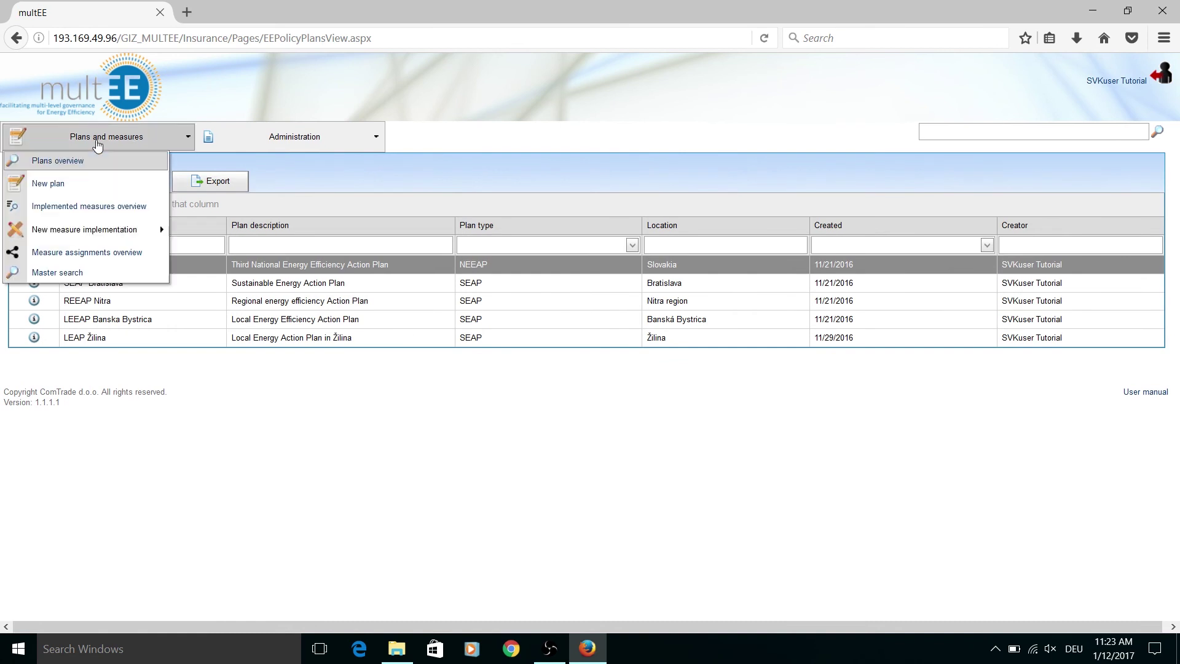
{"action": "left_click", "coordinate": [111, 254]}
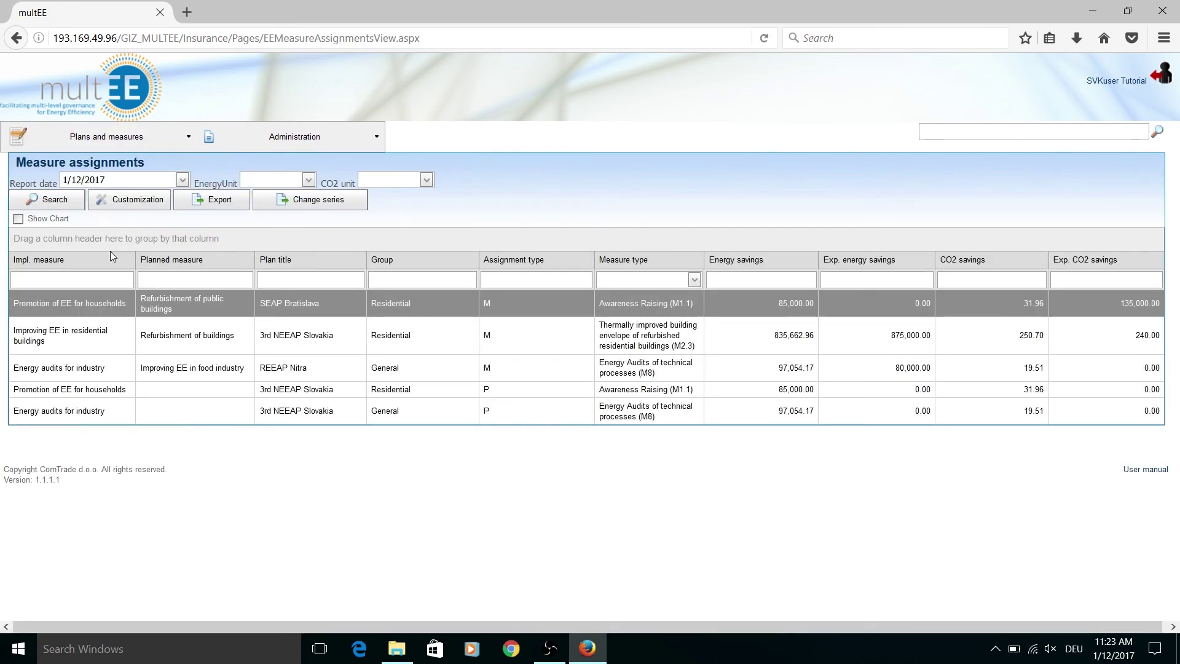